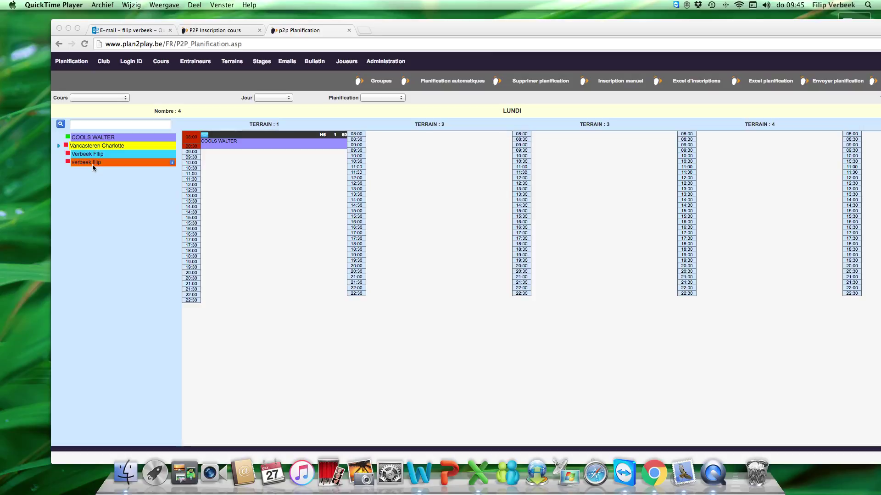
Switch the planning to Plan2play and browse its list of registered players.
click(401, 99)
click(400, 99)
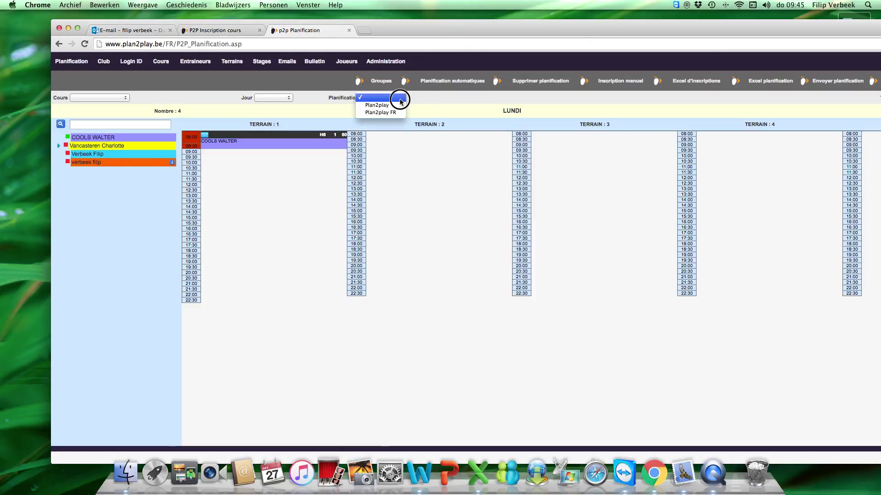
click(394, 106)
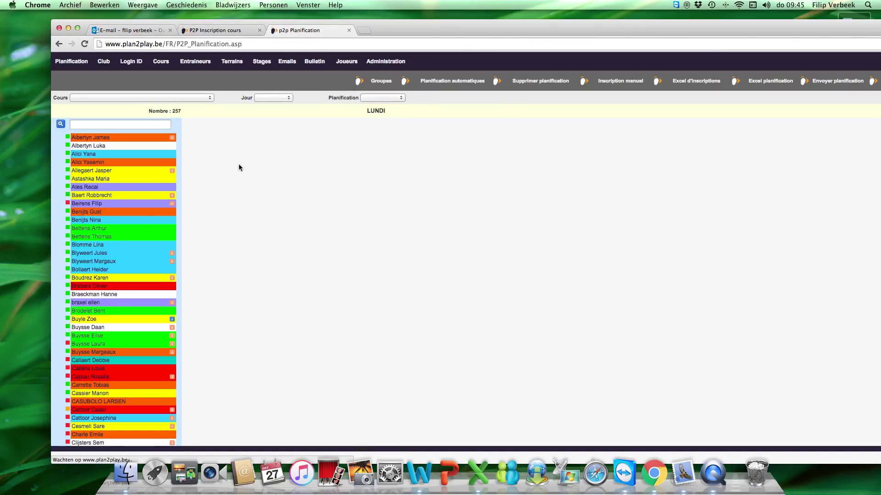
scroll(106, 249, down, 10)
scroll(106, 251, down, 5)
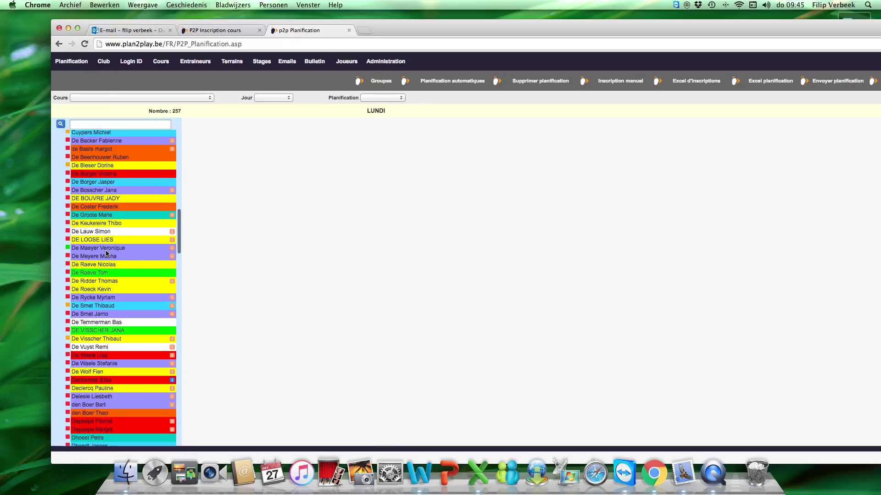
scroll(106, 254, up, 15)
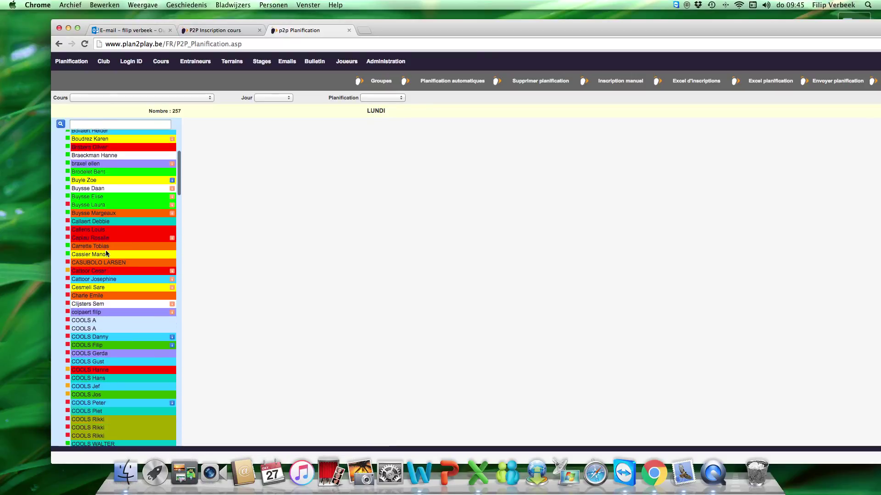
Switch the planning to Plan2play FR and look across the schedules of its courts.
click(403, 100)
click(393, 111)
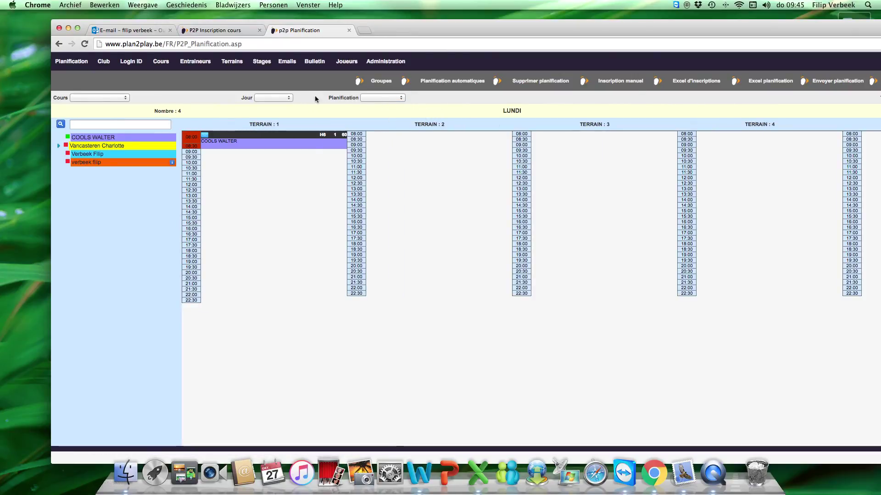
scroll(458, 144, right, 10)
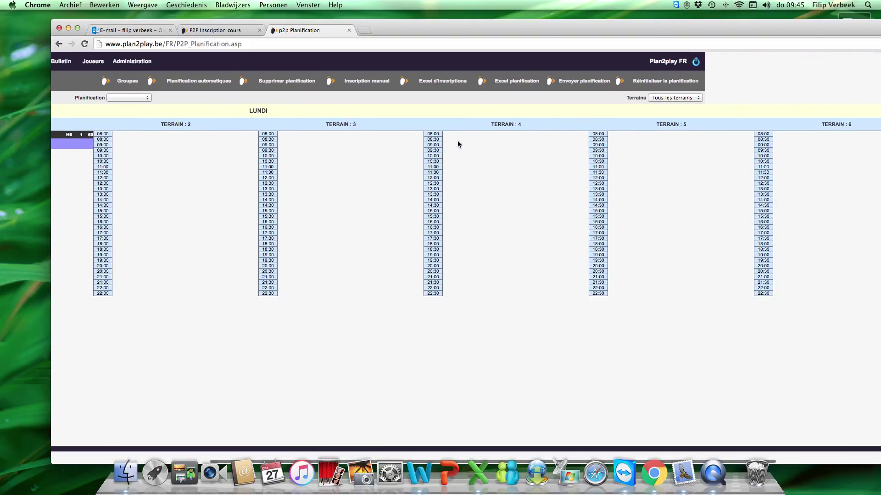
scroll(460, 140, left, 10)
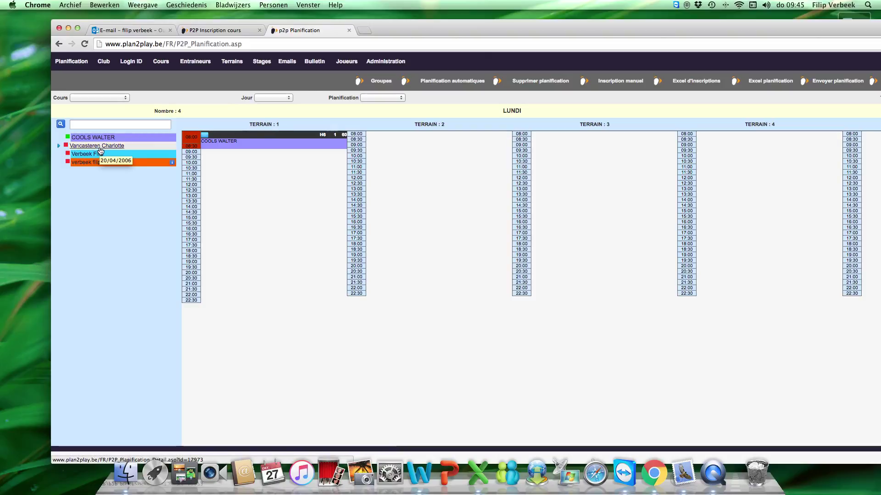
View the court schedule for Lundi and Mardi, and return it to Lundi.
click(287, 99)
click(286, 104)
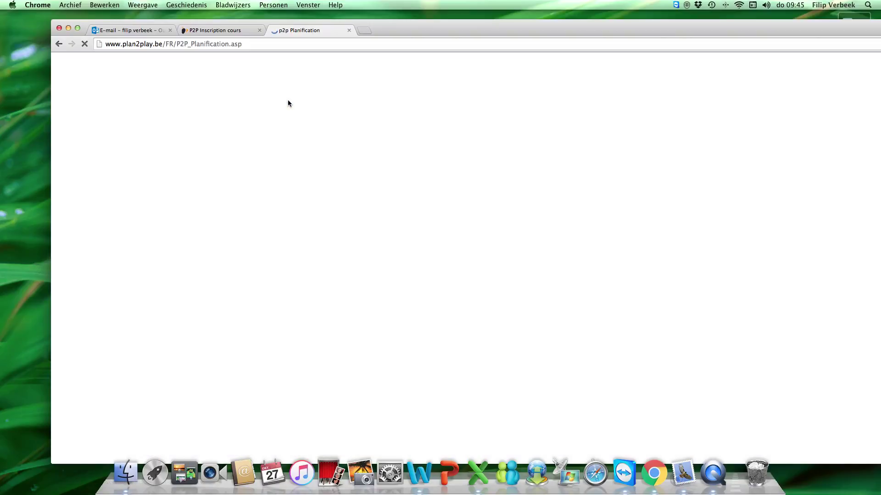
click(287, 98)
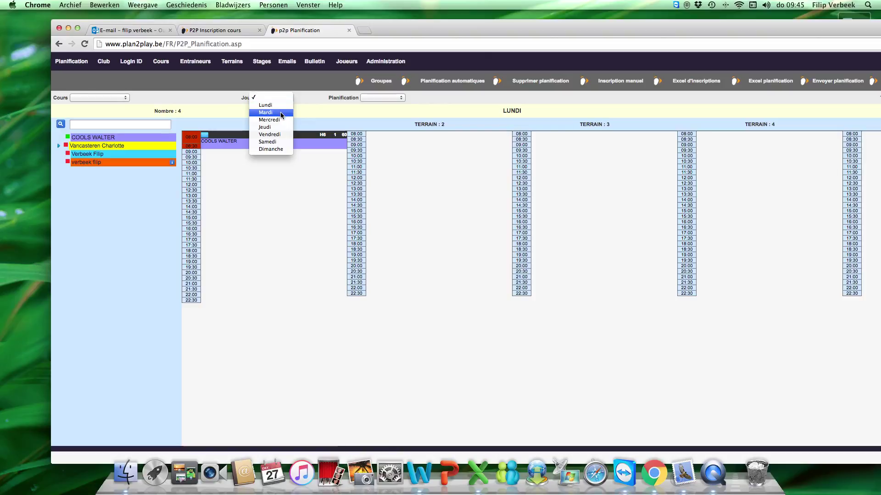
click(282, 113)
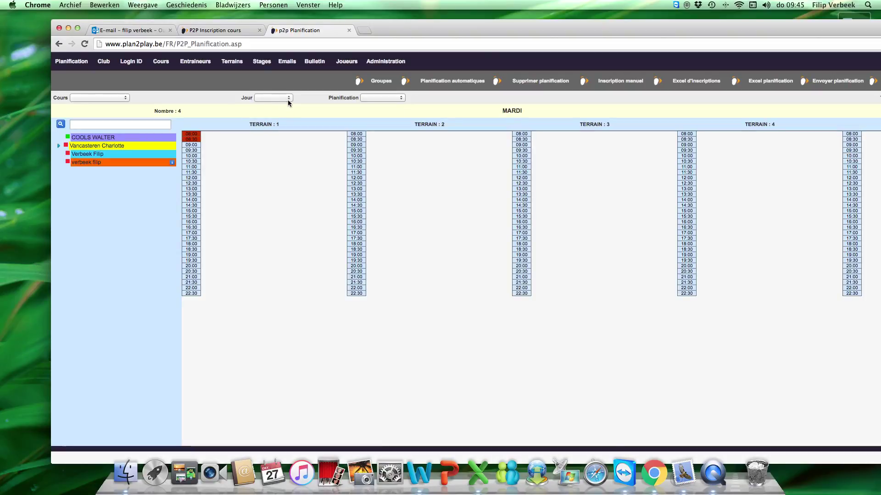
click(288, 115)
click(286, 117)
click(286, 117)
click(281, 122)
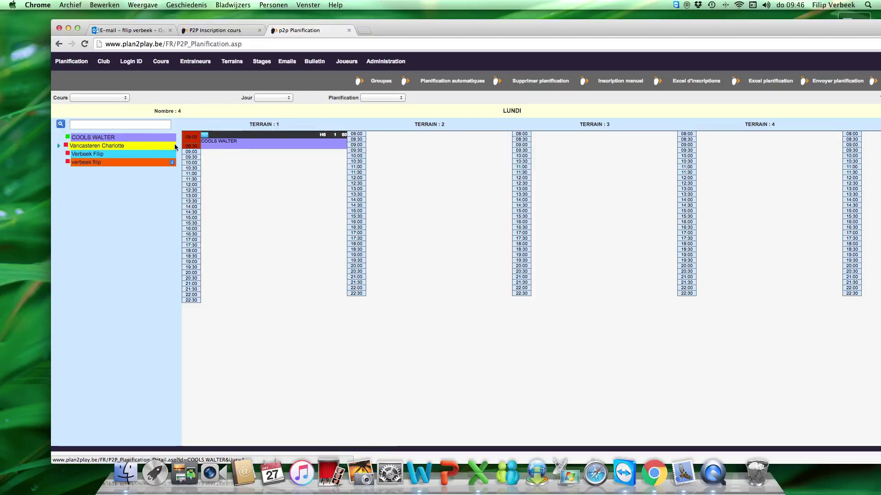
Check the dates of birth of the first two players in the registration list.
mouse_move(101, 152)
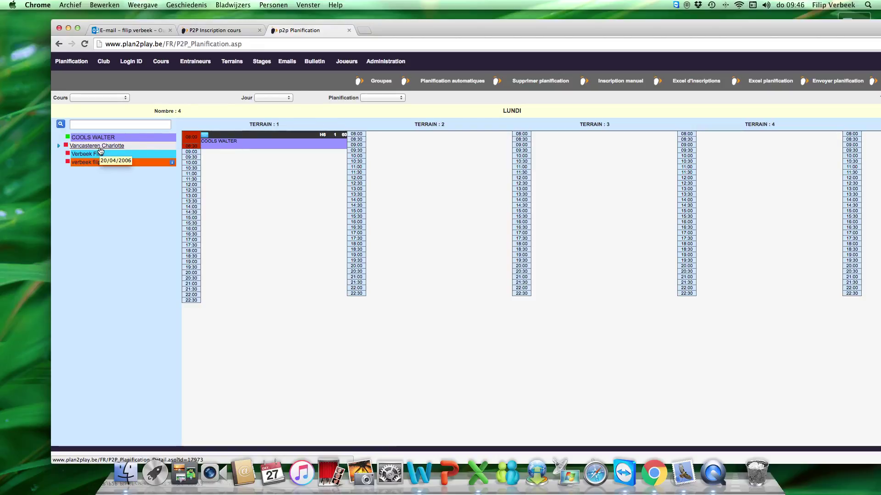
click(69, 145)
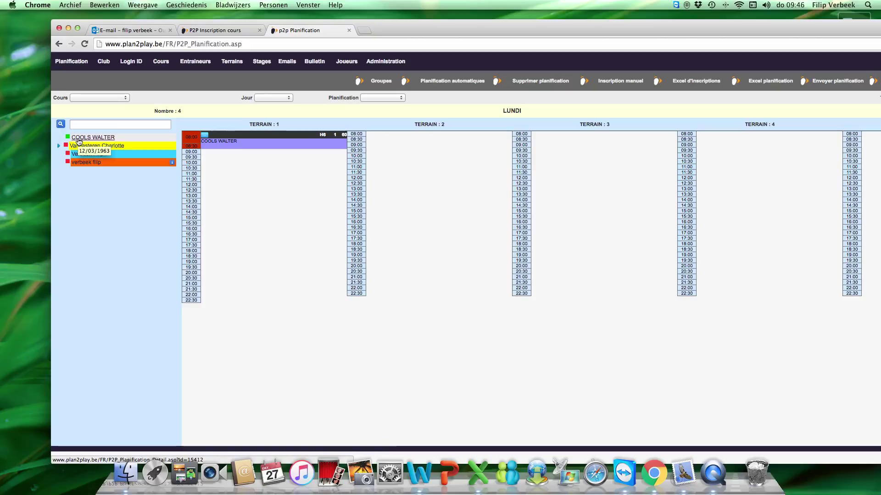
click(78, 139)
mouse_move(116, 148)
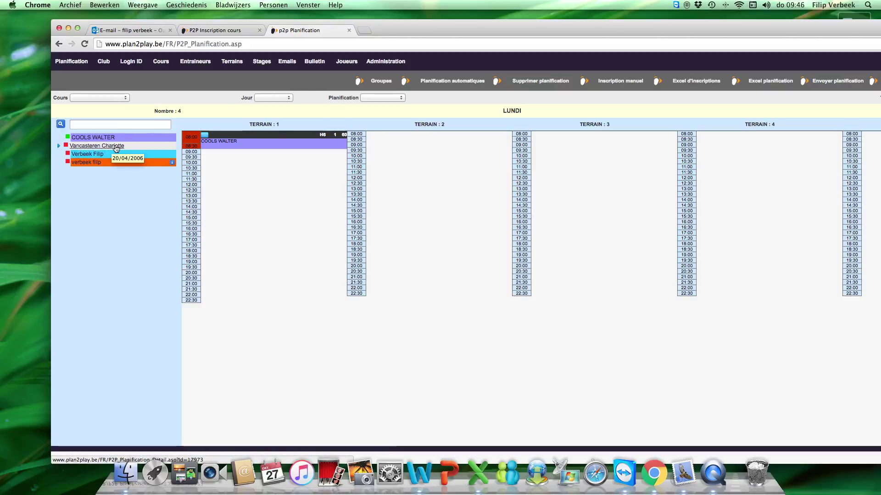
click(116, 145)
Start an e-mail to the Lundi 08:00 group on Terrain 1 with the subject "tennislesson".
click(205, 135)
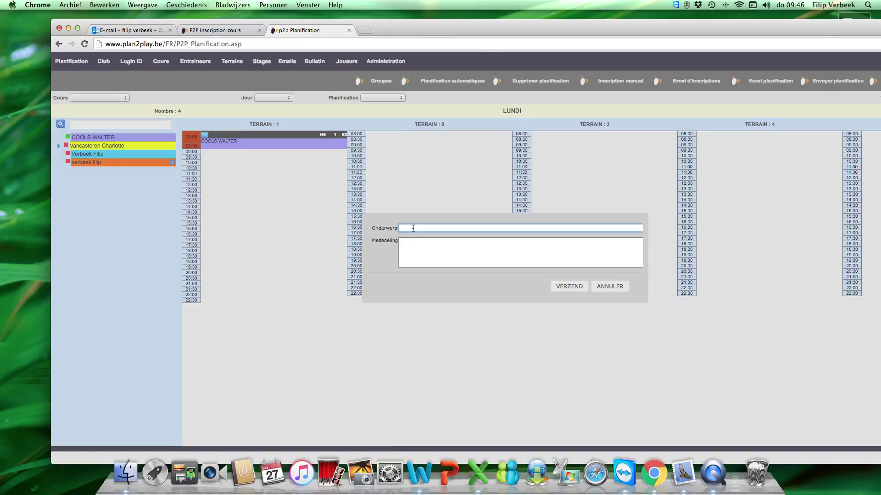
text(Tenn)
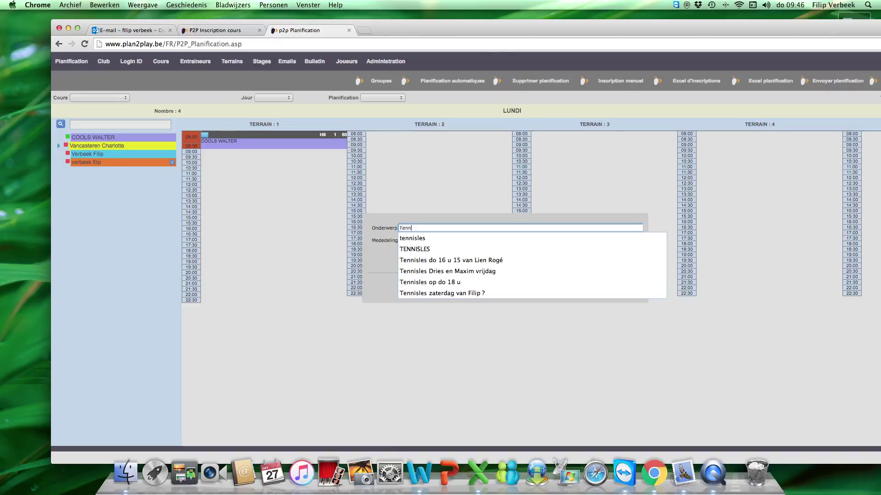
text(isles)
click(441, 238)
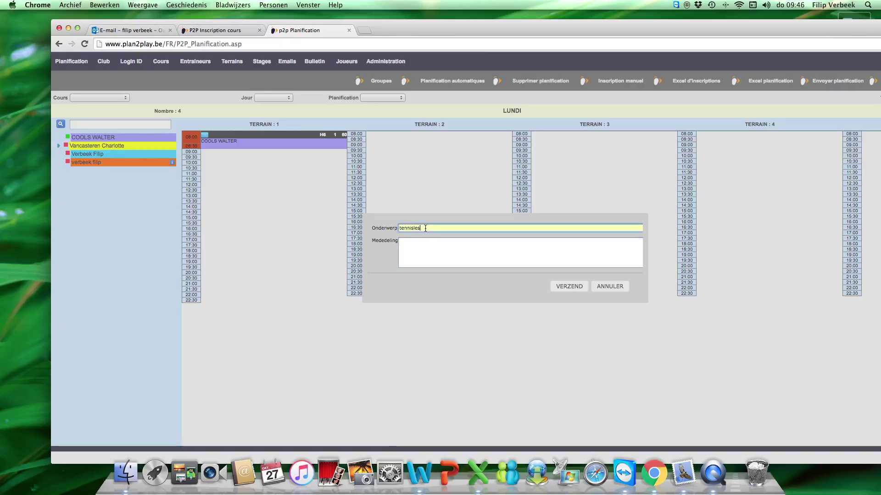
text(son)
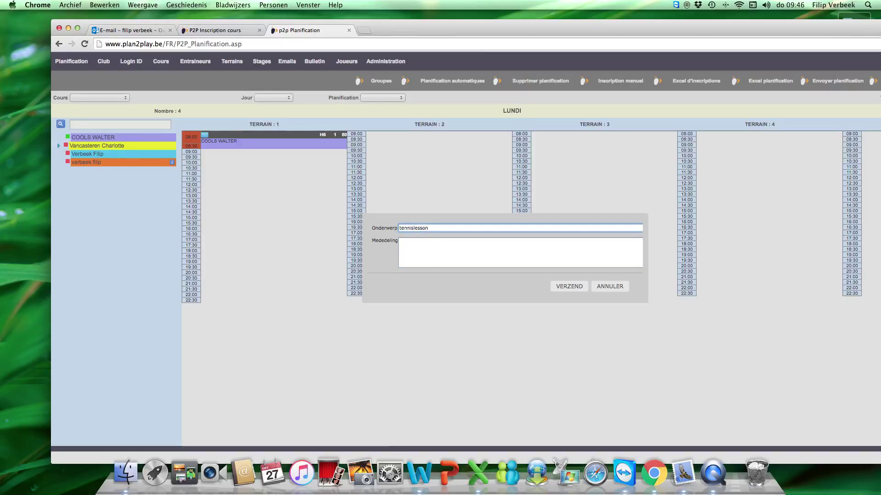
click(430, 239)
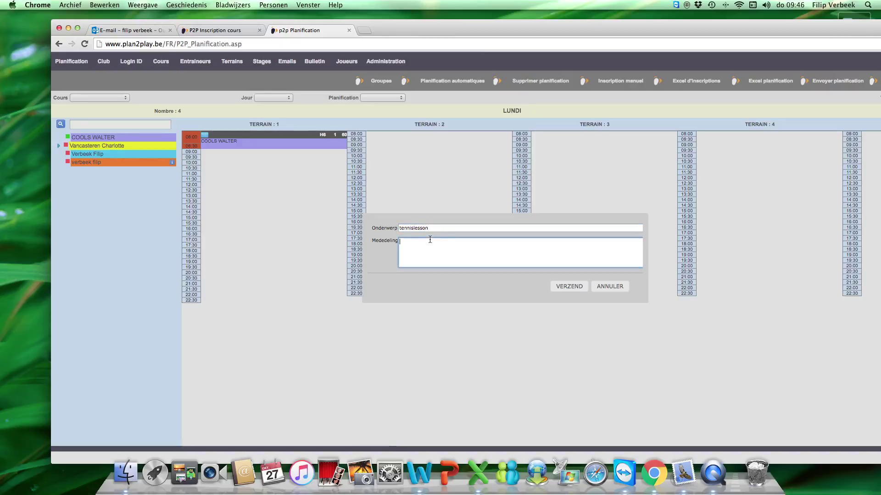
click(566, 287)
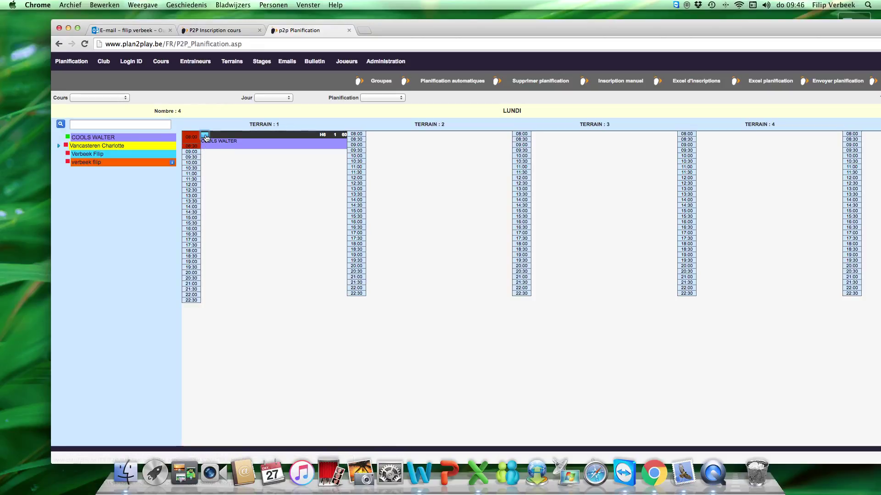
Add the message "Geen les" to the e-mail for the 08:00 group on Terrain 1 and send it.
click(205, 138)
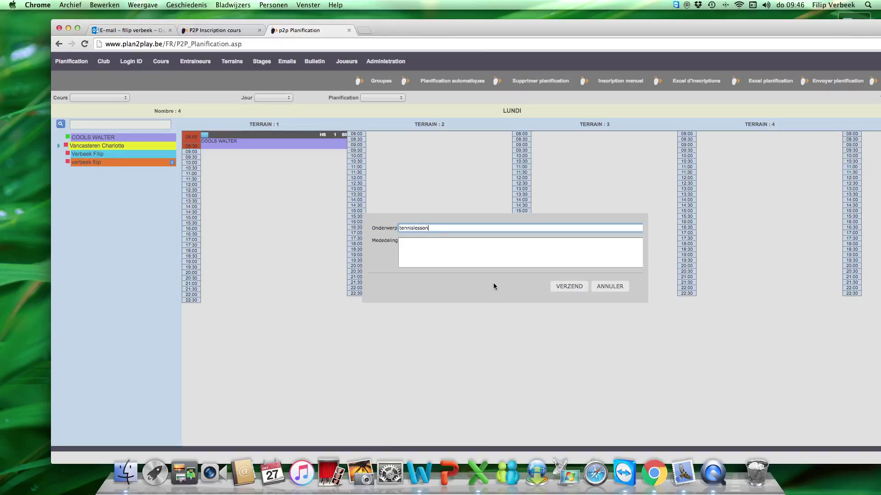
click(422, 247)
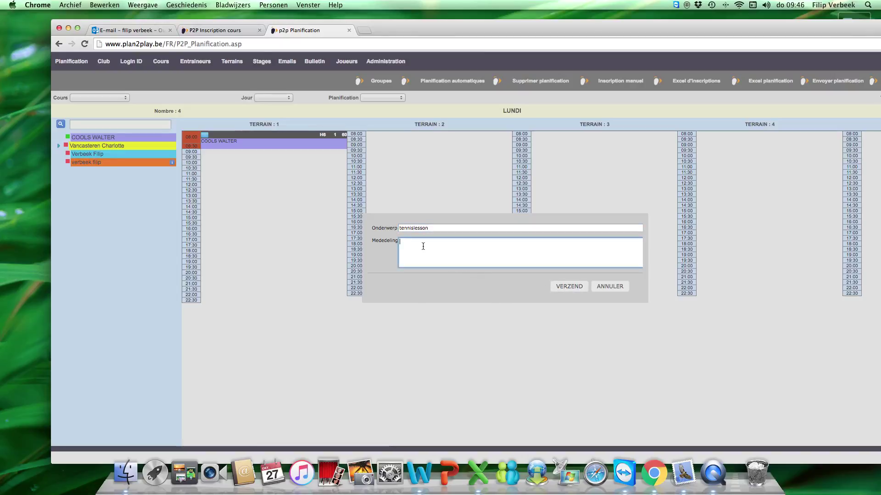
text(Geen les)
click(573, 287)
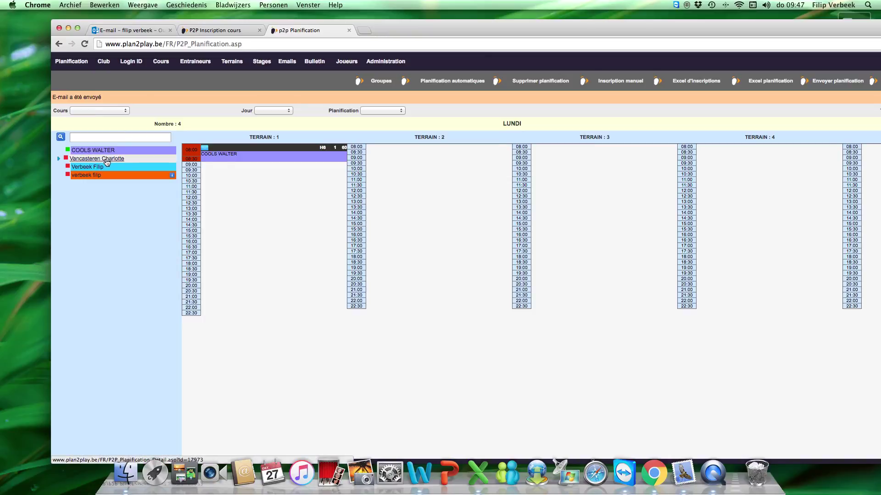
Open the planning detail of the second player in the list and look over the courts matching the player's availability.
mouse_move(107, 162)
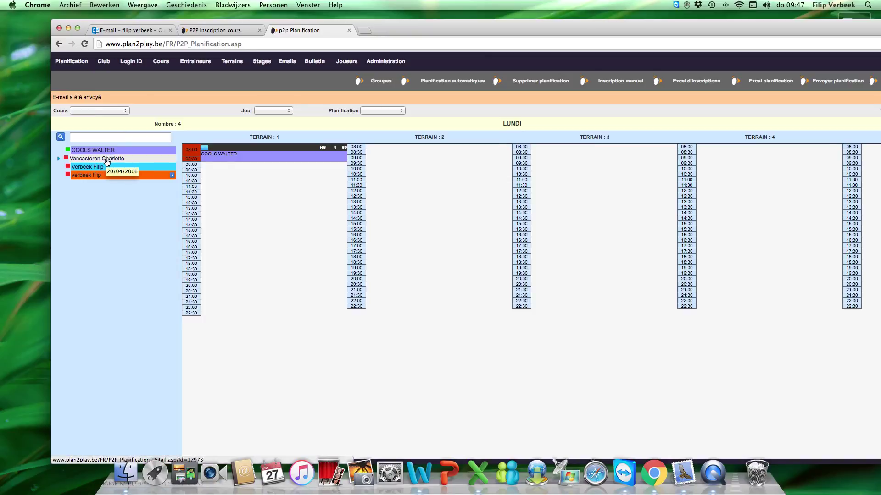
click(107, 161)
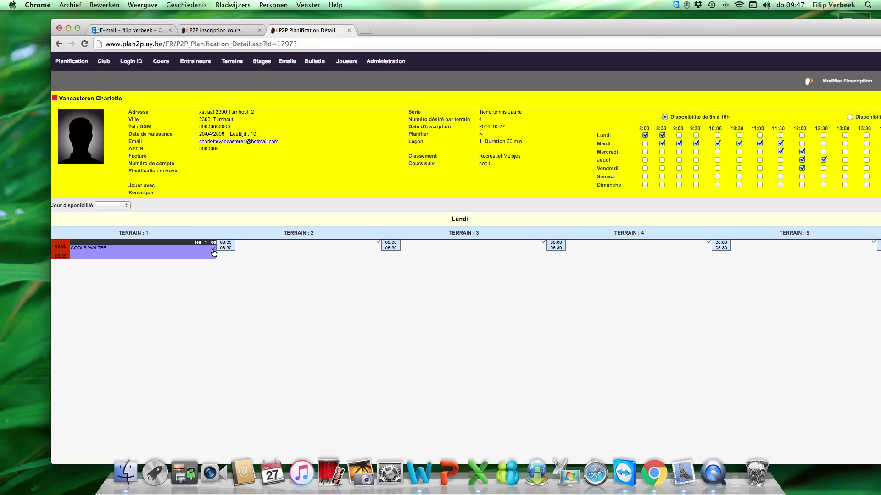
scroll(213, 252, right, 5)
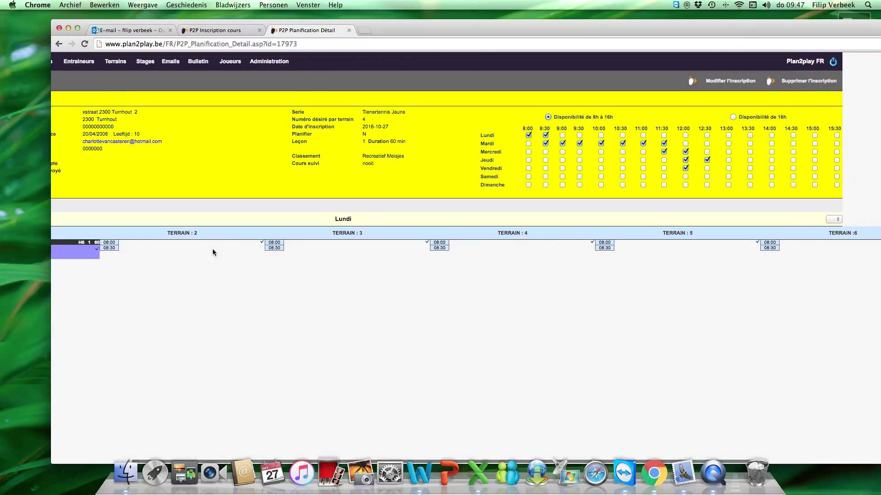
scroll(213, 251, right, 4)
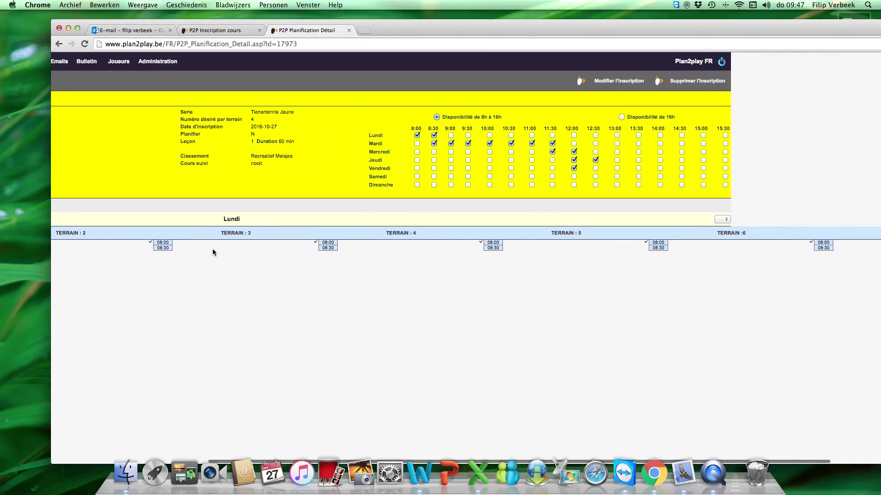
scroll(213, 253, left, 9)
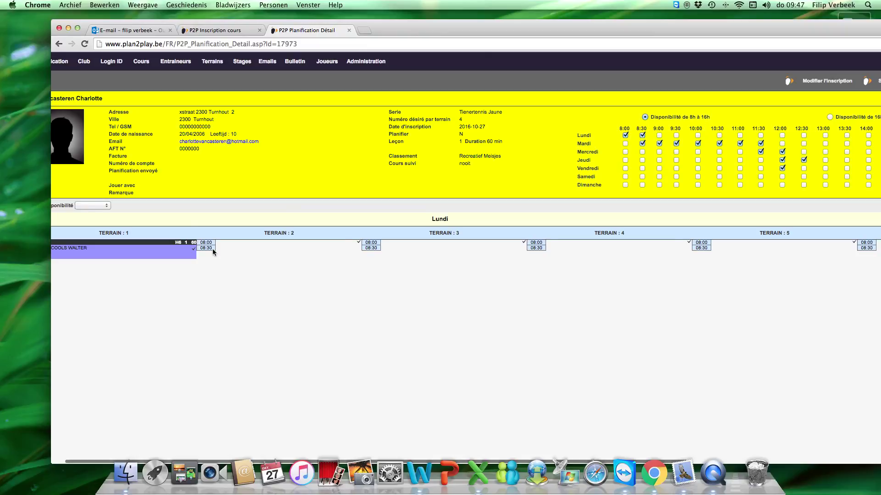
View the player's possible court slots for Mardi, Mercredi and Jeudi.
click(120, 205)
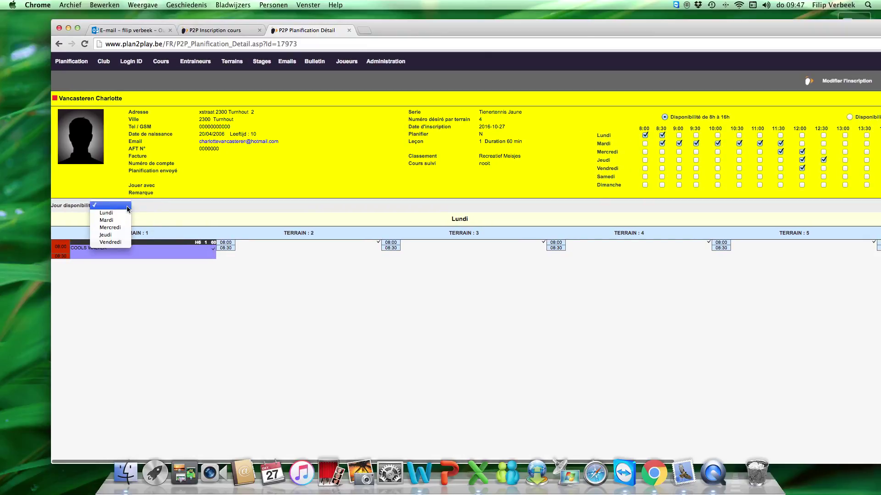
click(121, 221)
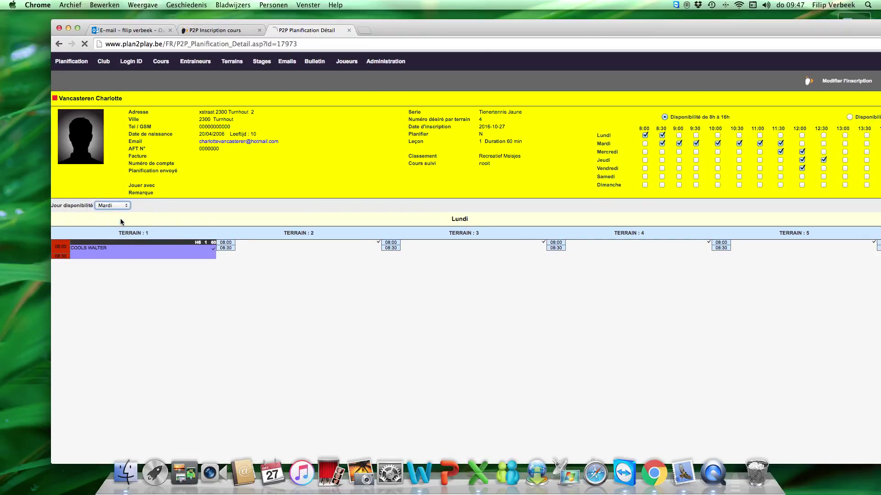
click(128, 206)
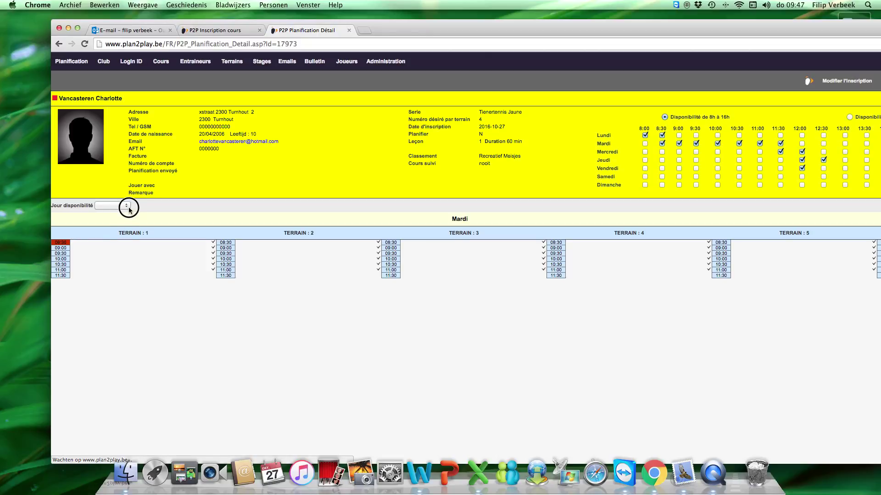
click(121, 228)
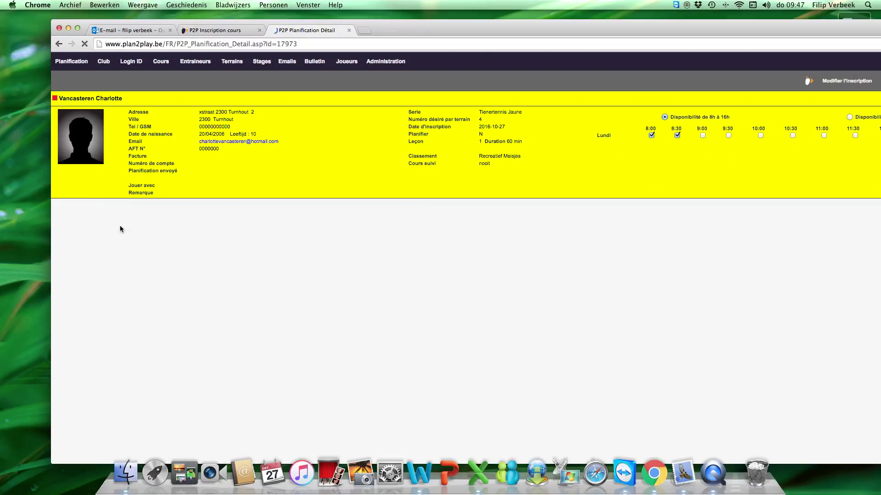
click(126, 205)
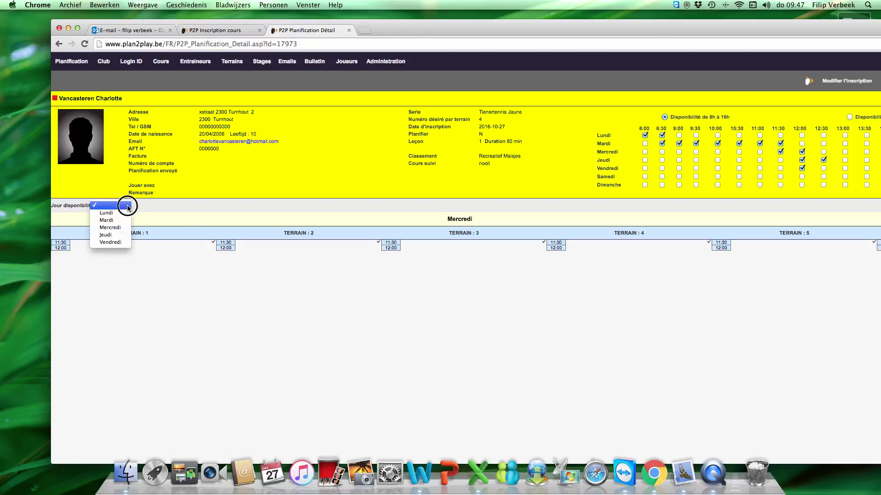
click(112, 235)
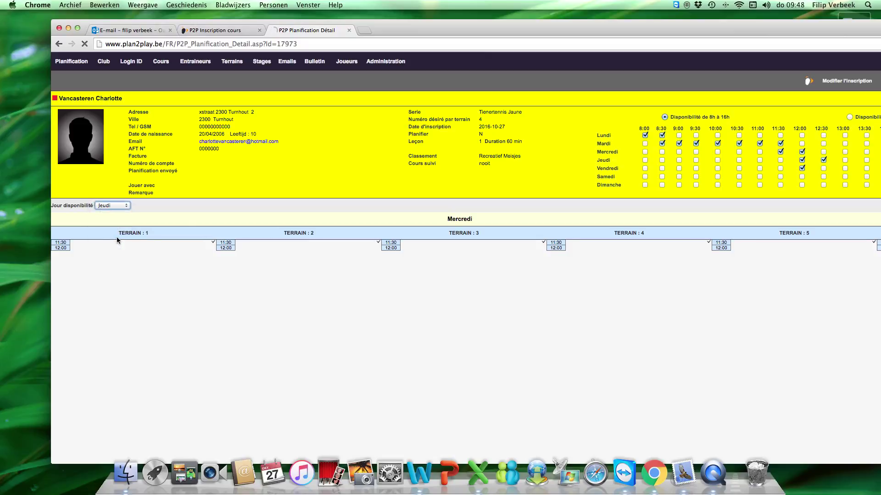
Plan the player into the existing Lundi 08:00 group on Terrain 1 and return to the planning overview.
click(124, 206)
click(124, 213)
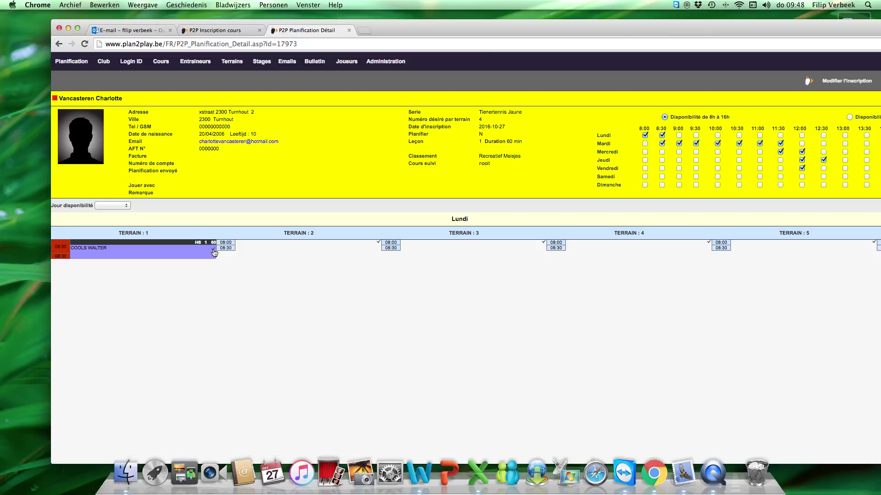
click(213, 251)
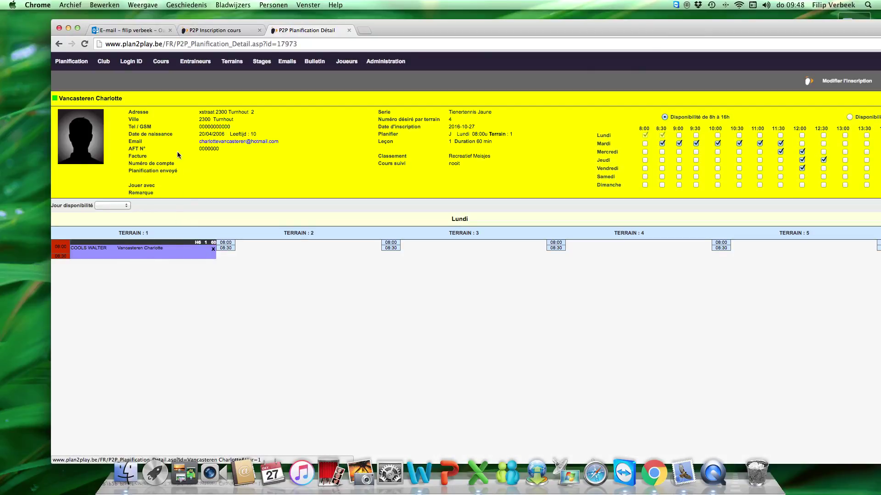
click(73, 65)
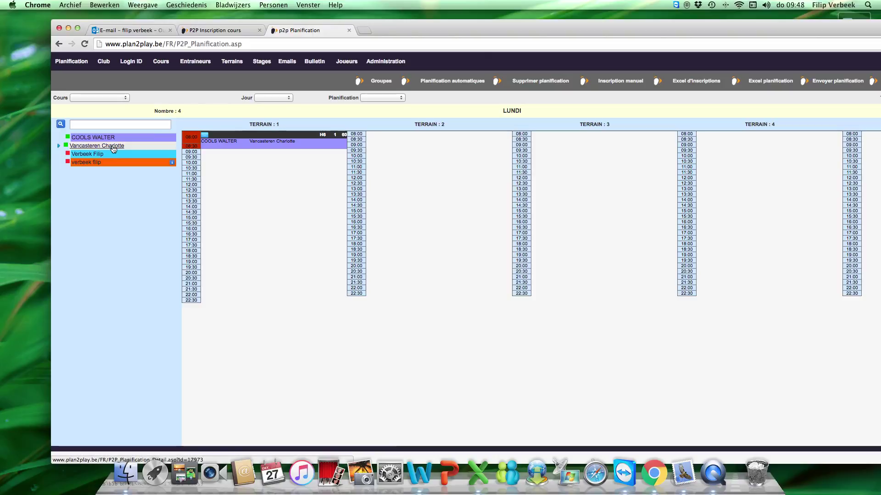
Reopen the planning detail of the second player in the list.
mouse_move(113, 149)
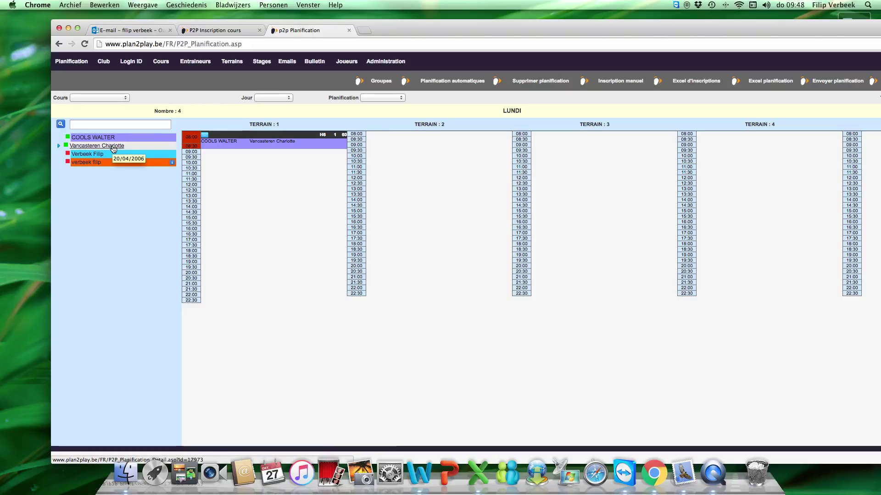
click(113, 148)
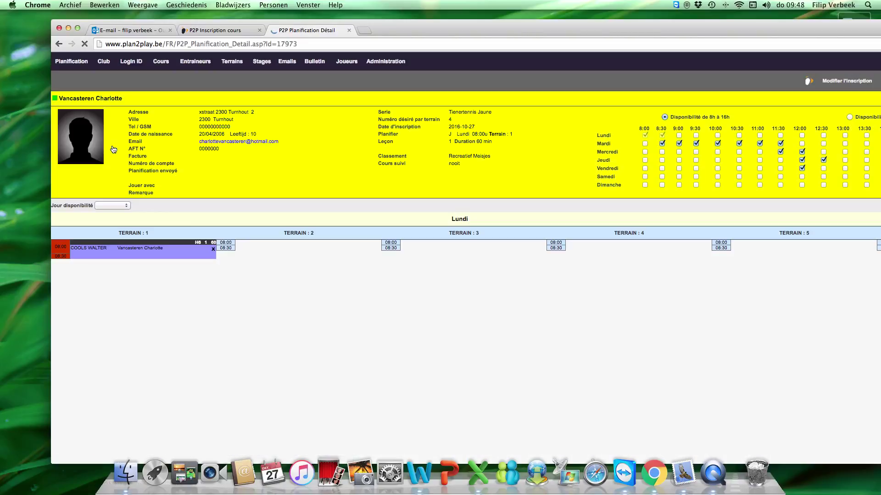